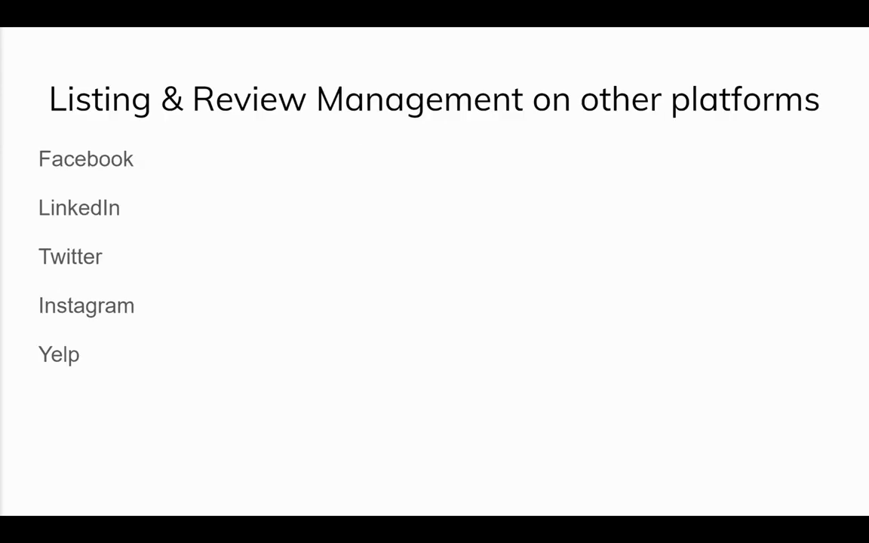
- Leave the slideshow, switch to the Asters Dog Apparel dashboard and review its list of missing listing details
mouse_move(383, 29)
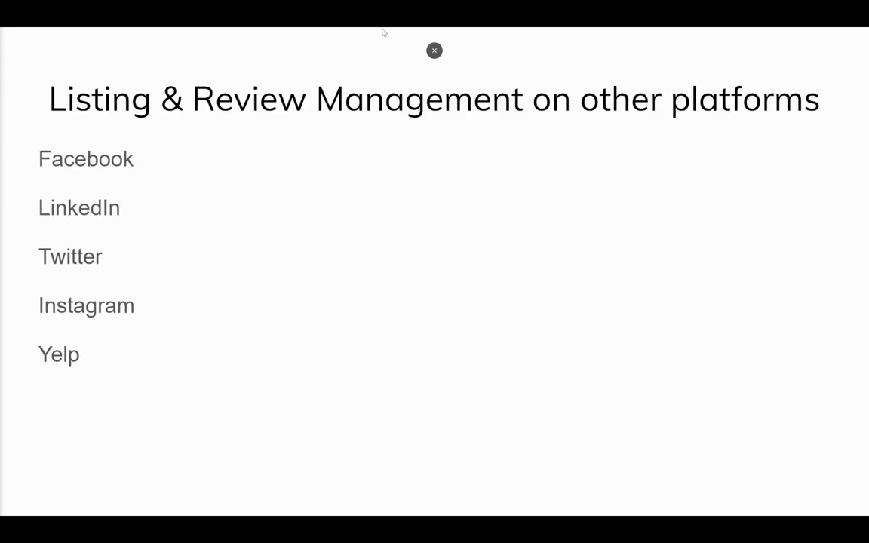
click(435, 51)
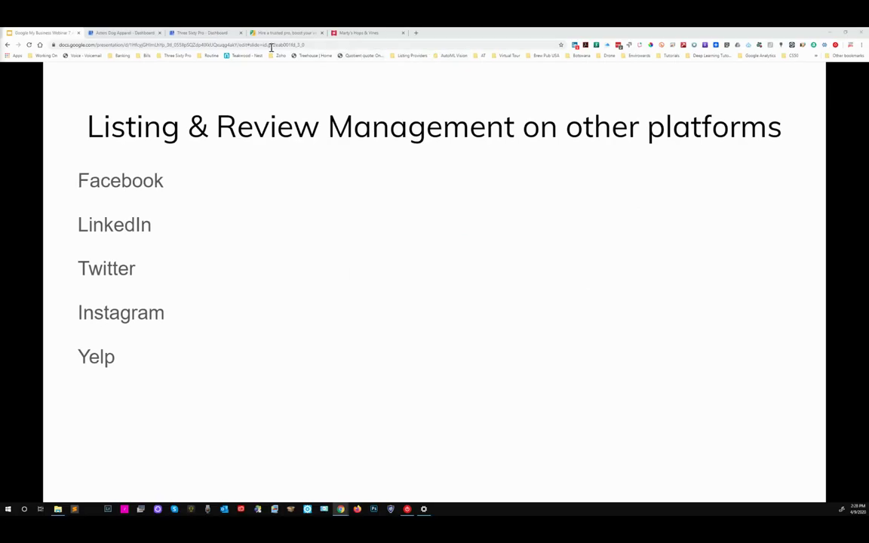
click(117, 33)
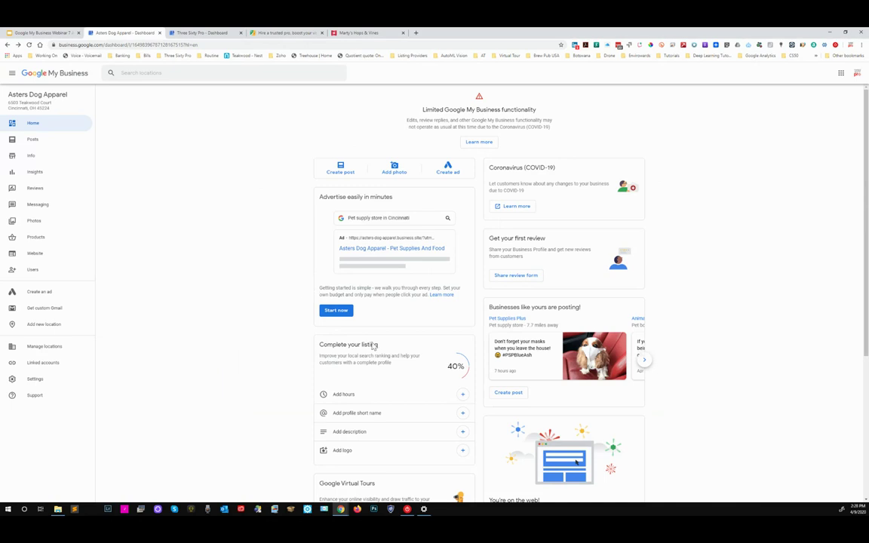
scroll(295, 330, down, 2)
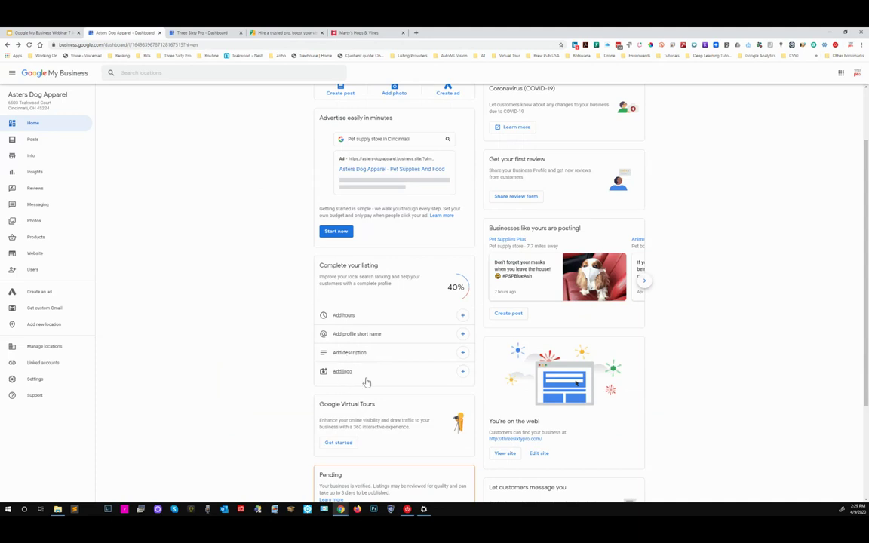
scroll(259, 301, up, 1)
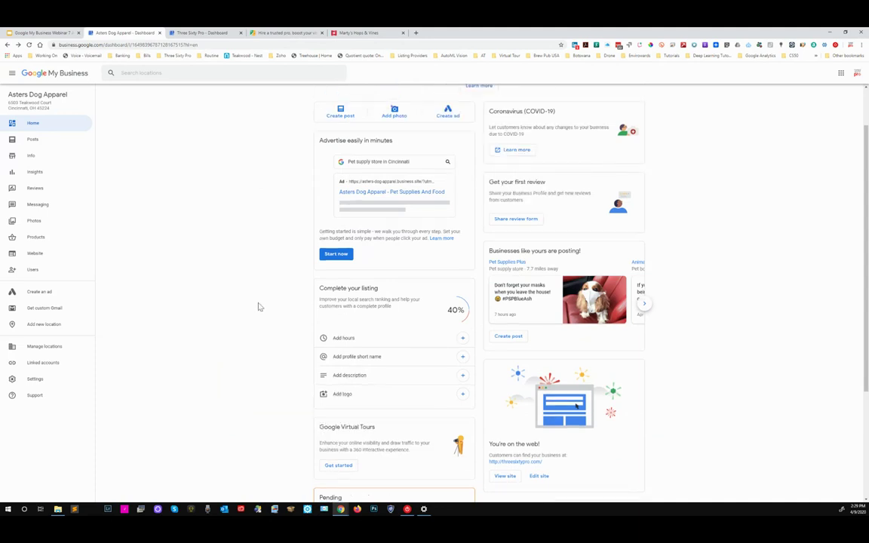
- Look over the Posts page and the business information of the Asters Dog Apparel listing
click(31, 140)
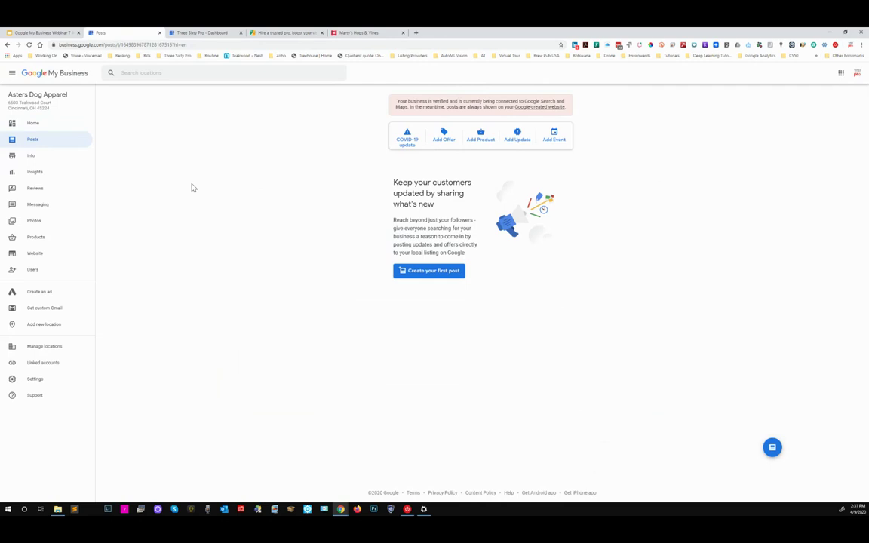
click(31, 156)
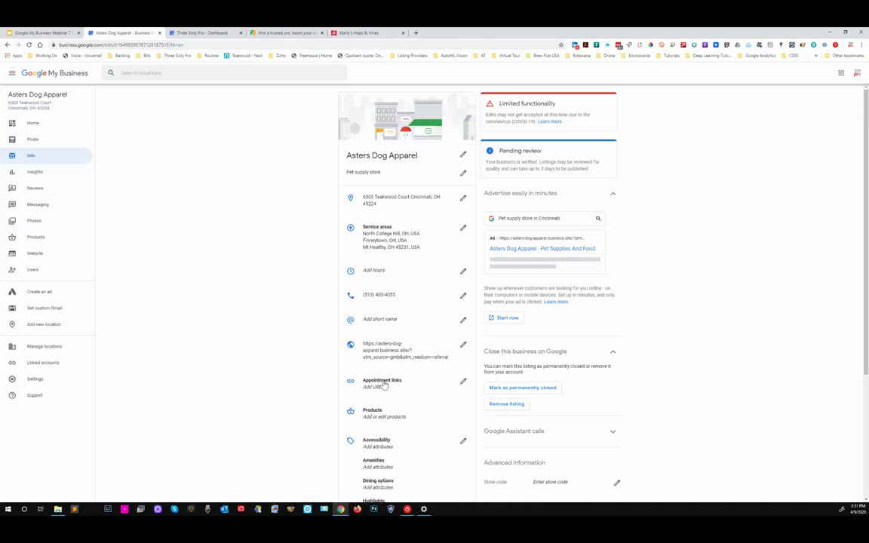
scroll(366, 419, down, 1)
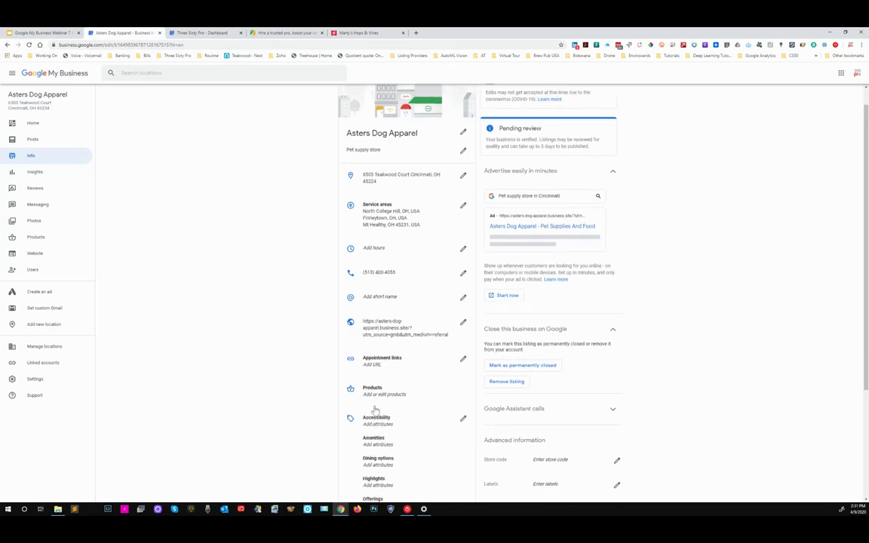
scroll(405, 423, down, 2)
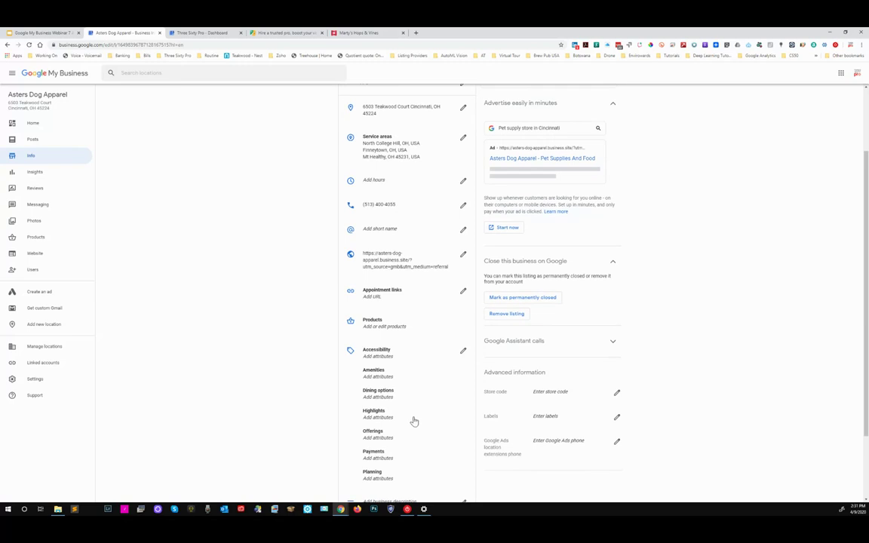
- View the attributes available for the Asters Dog Apparel listing without adding any, and check its remaining information fields
click(385, 354)
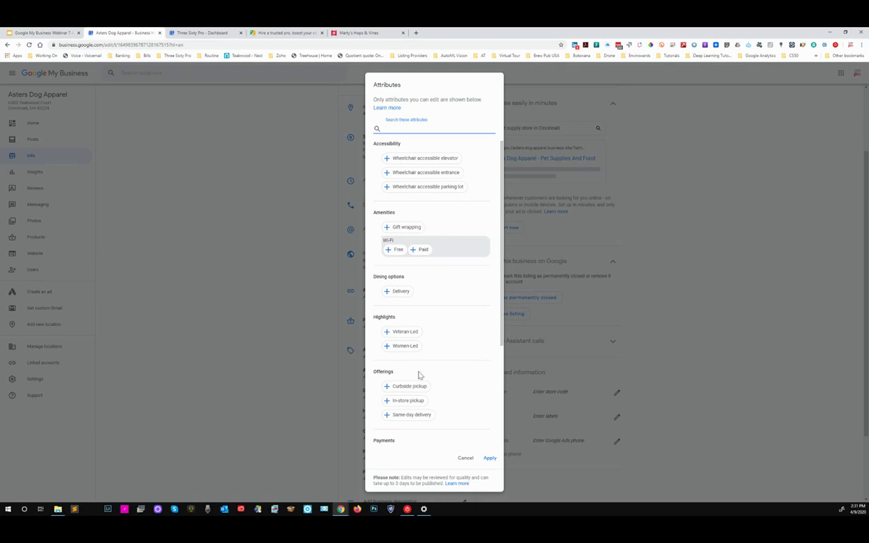
click(465, 458)
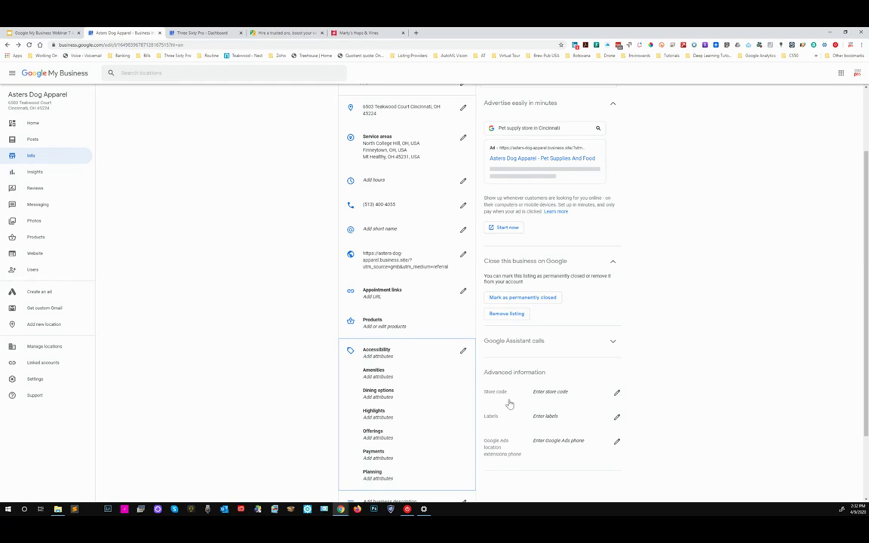
scroll(526, 373, down, 3)
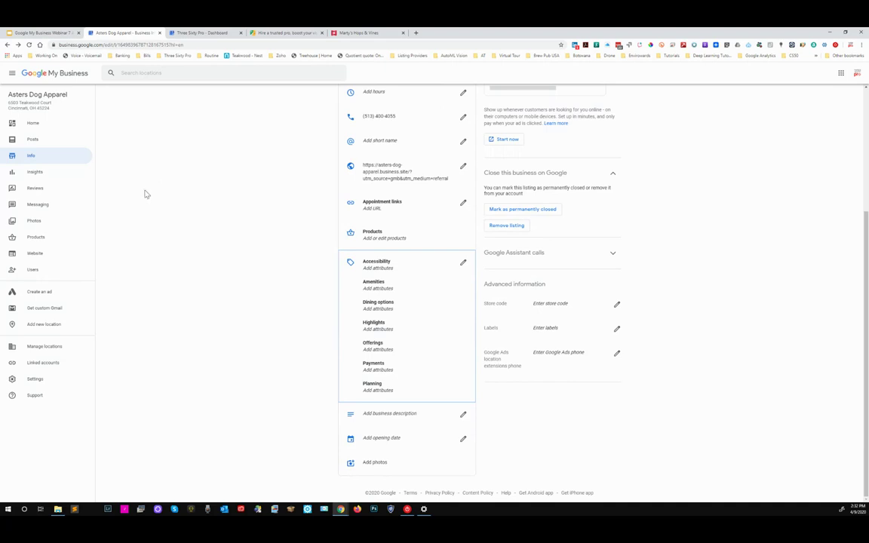
- Switch to the Three Sixty Pro listing, dismiss the review request and look over its posts and business information
click(200, 32)
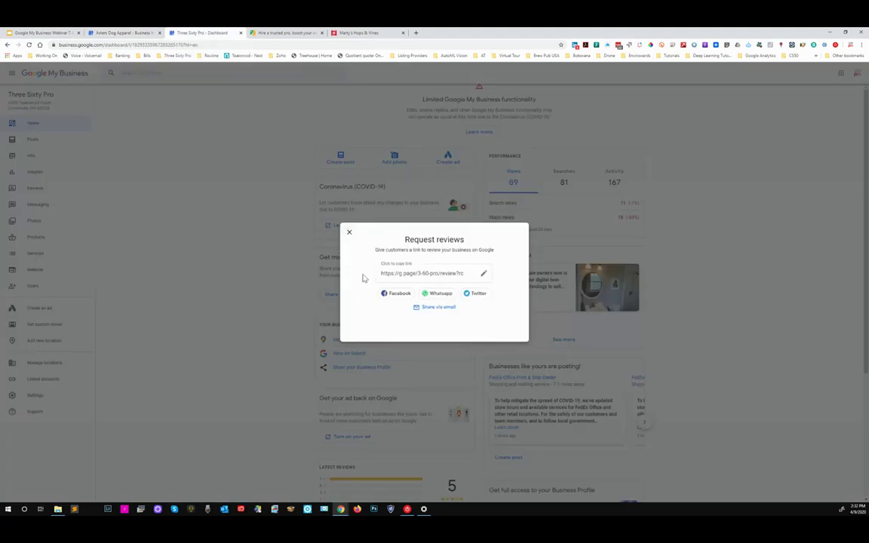
click(350, 234)
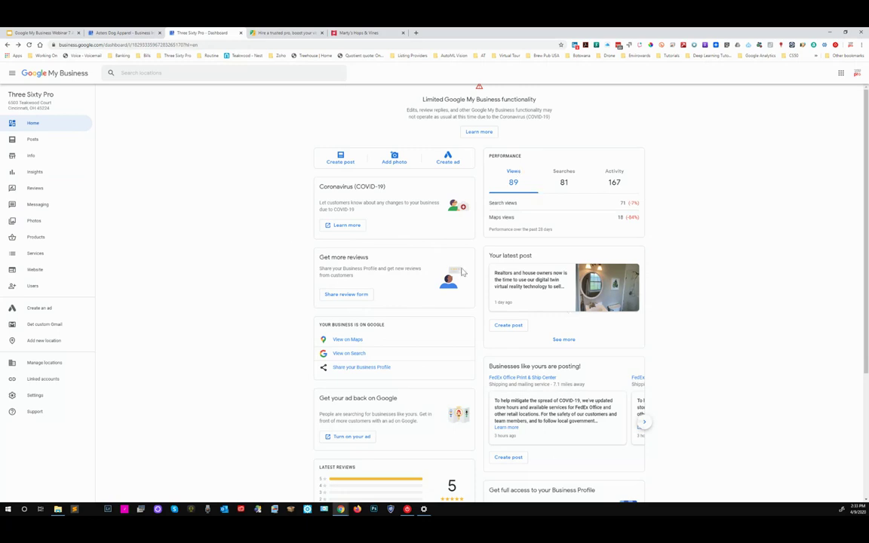
click(38, 141)
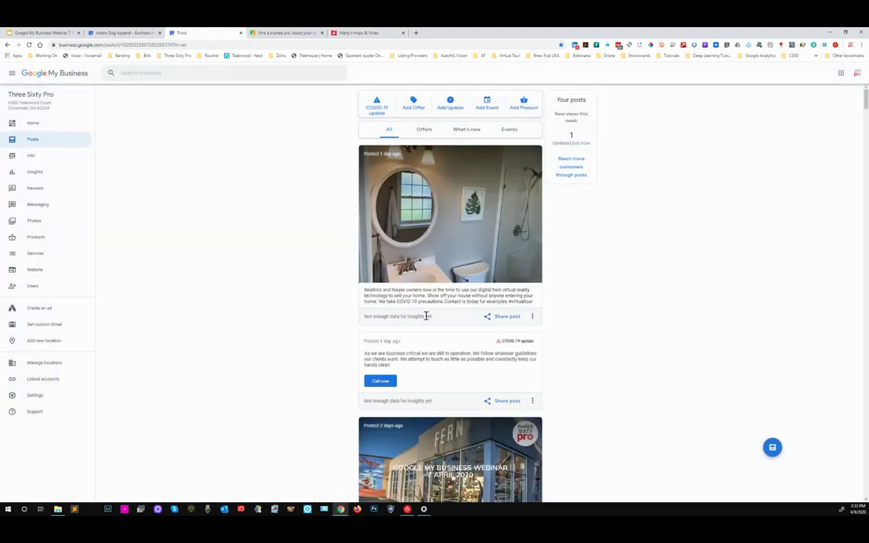
scroll(324, 295, down, 1)
scroll(318, 302, up, 1)
click(29, 157)
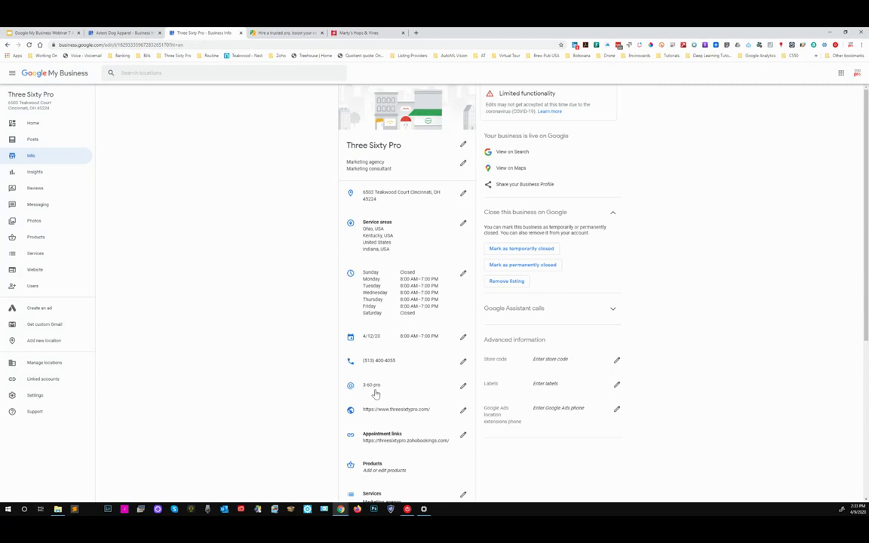
- Examine the Three Sixty Pro insights, from customer searches and queries through views and actions to photo views and quantity
click(31, 173)
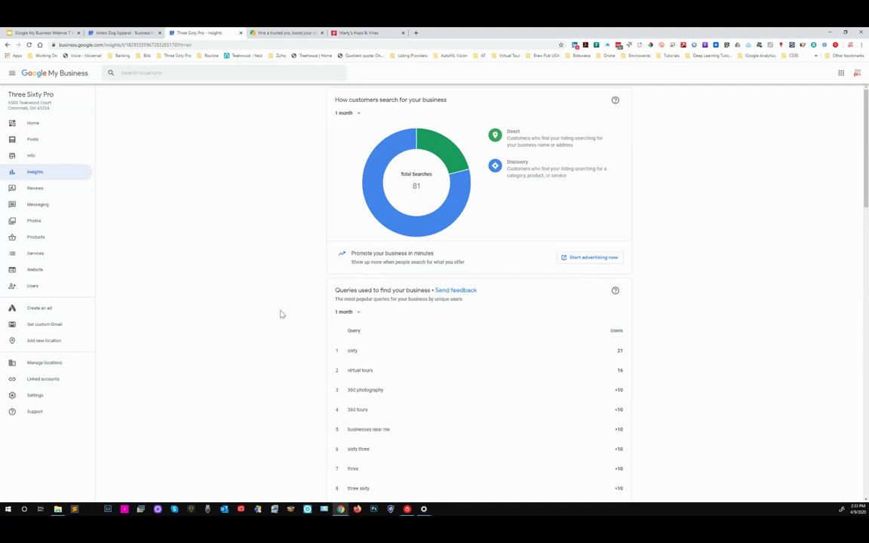
scroll(280, 314, down, 1)
scroll(280, 314, down, 3)
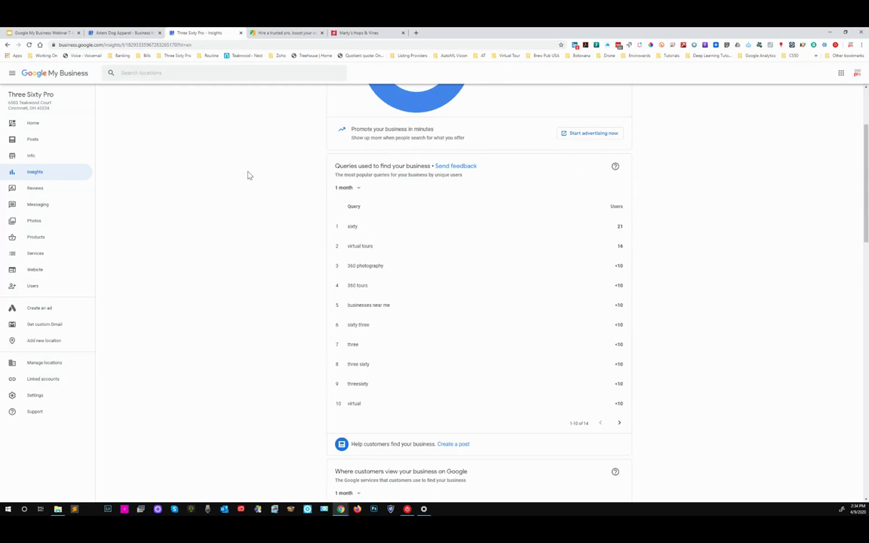
scroll(272, 358, down, 1)
scroll(271, 358, down, 4)
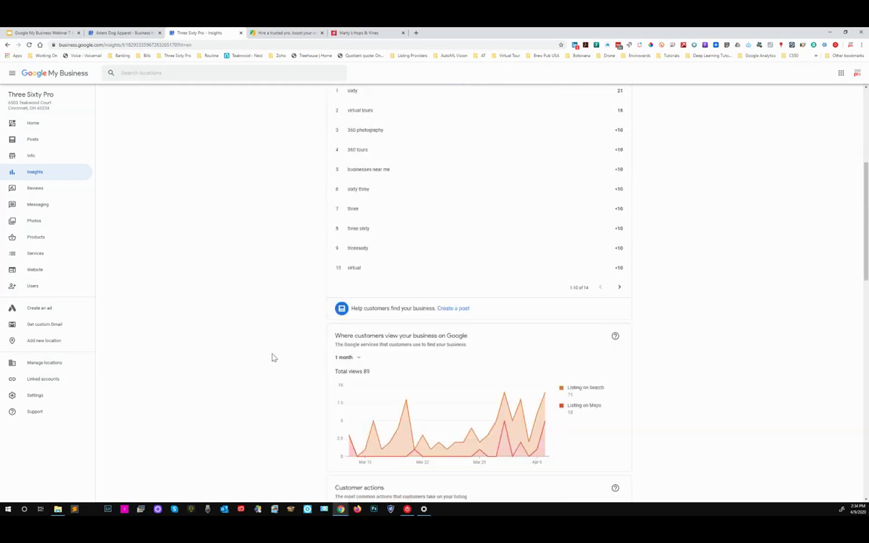
scroll(272, 355, down, 1)
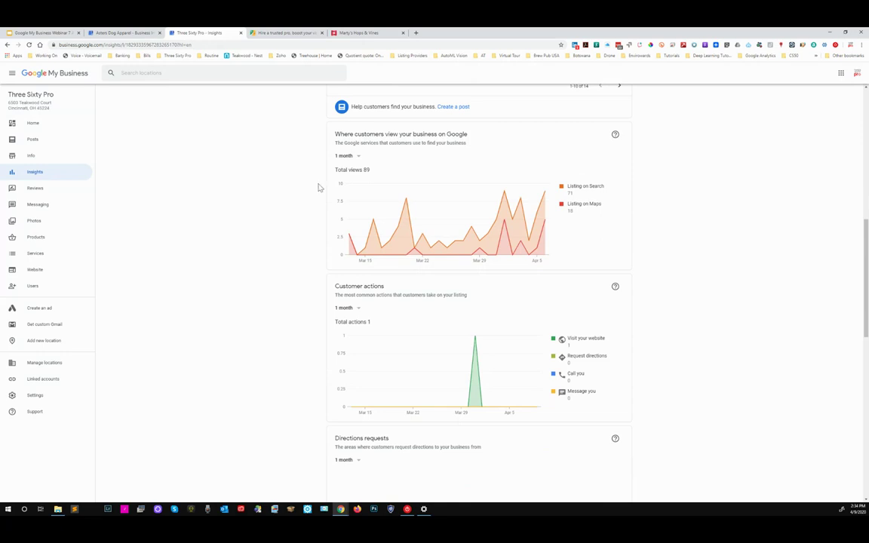
scroll(313, 324, down, 1)
scroll(314, 323, down, 8)
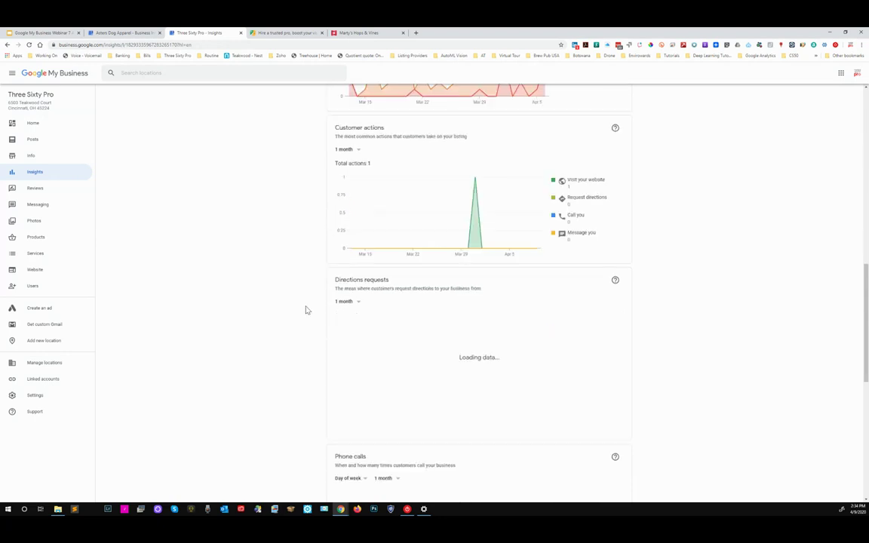
scroll(306, 302, down, 4)
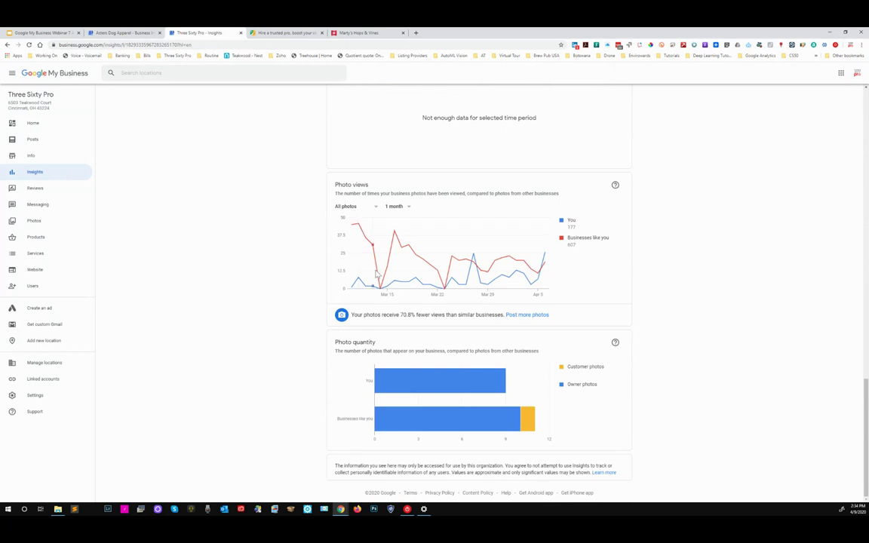
mouse_move(531, 281)
- Check the replied and unreplied customer reviews, and view the listing's Messaging page
click(31, 190)
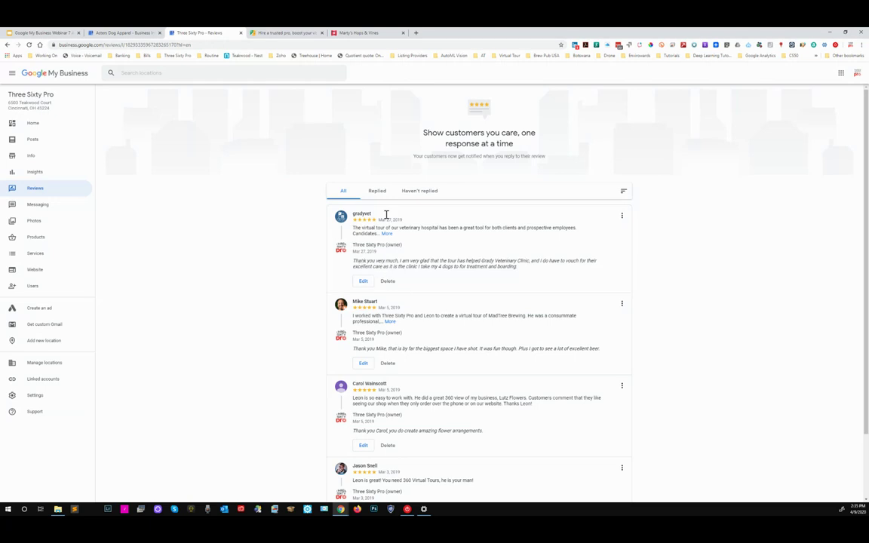
click(377, 193)
click(422, 192)
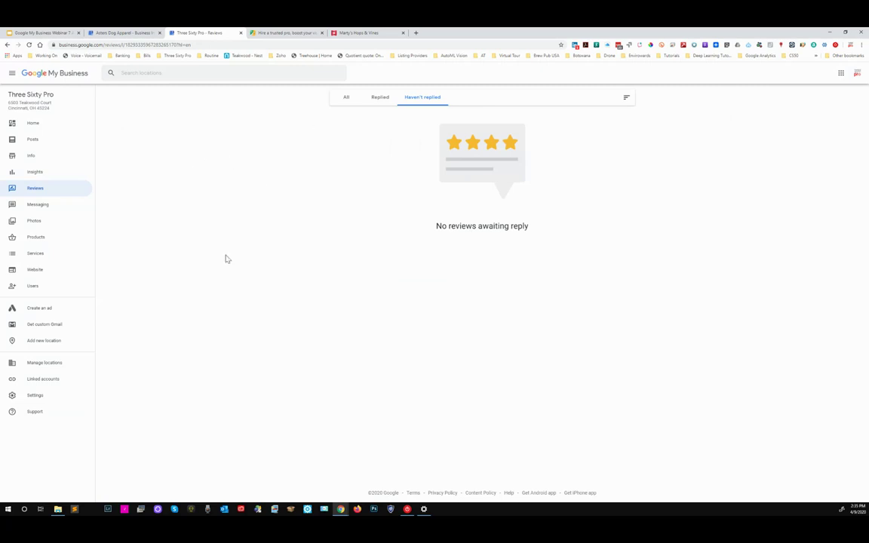
click(39, 207)
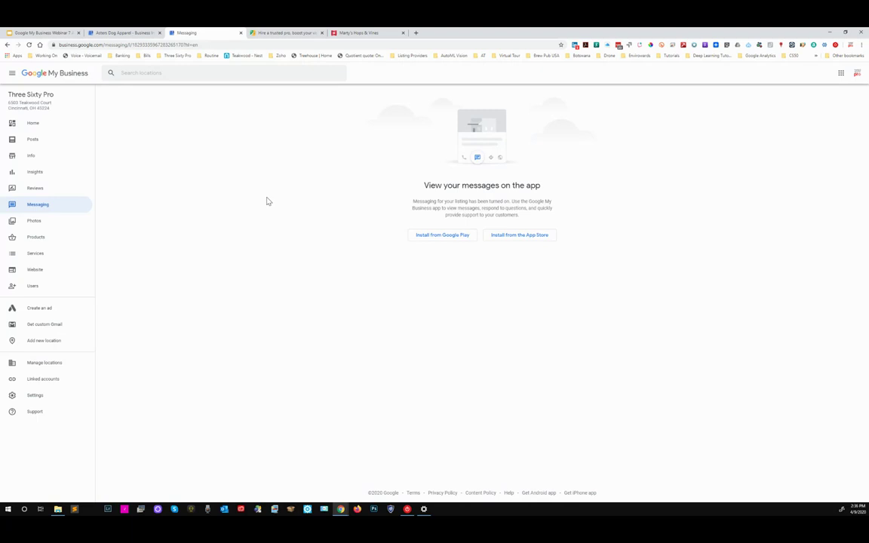
- View the listing's photos in full screen, filtering them by owner and by team
click(32, 221)
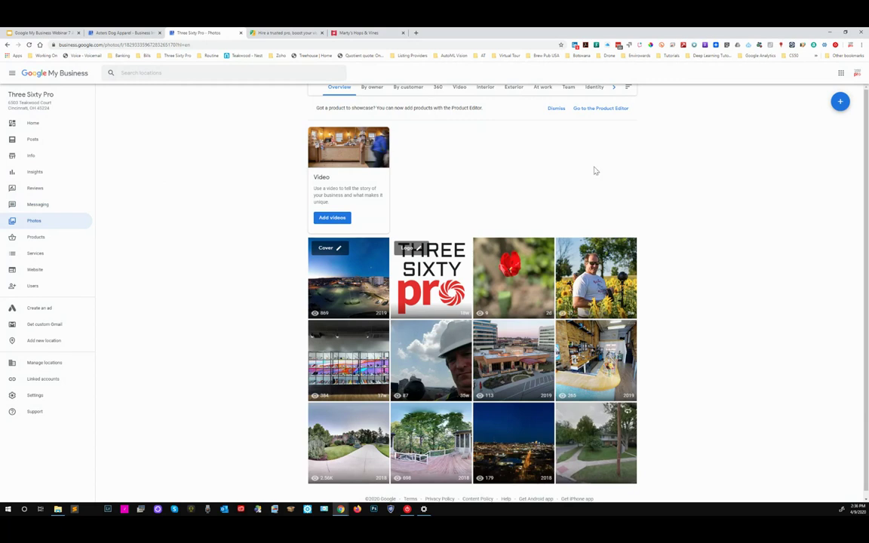
click(862, 46)
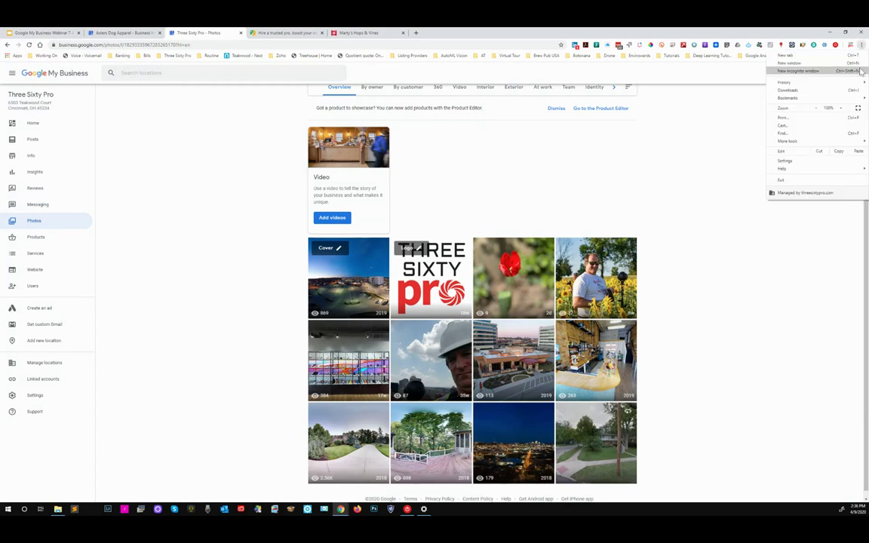
click(857, 107)
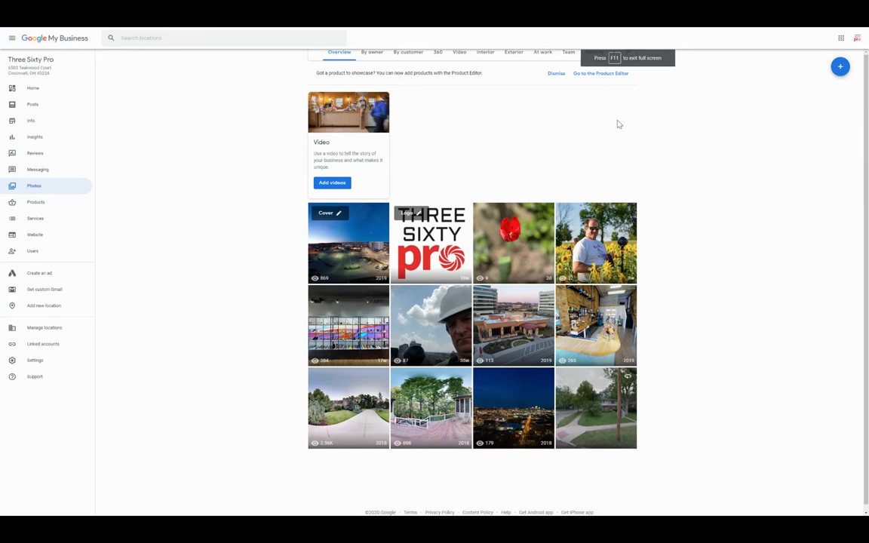
click(369, 52)
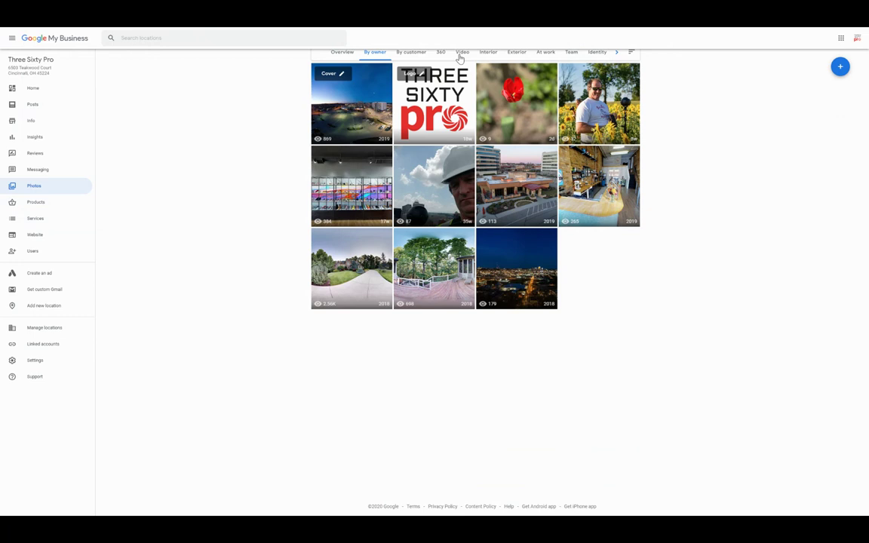
click(571, 52)
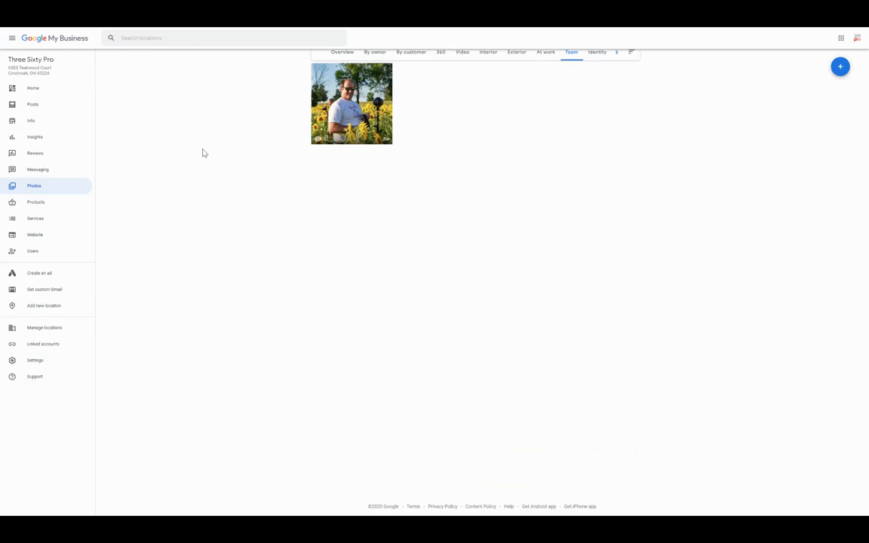
- Look over the products and services offered in the Three Sixty Pro listing
click(38, 207)
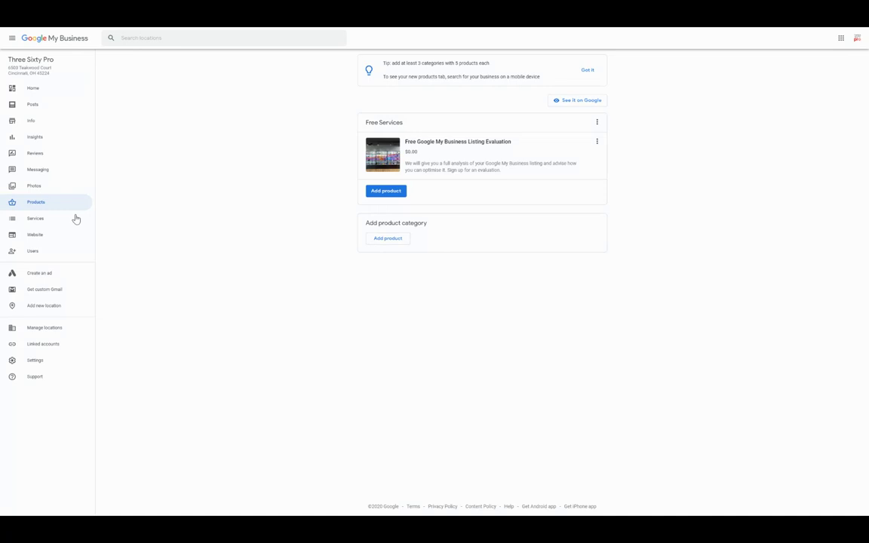
click(34, 223)
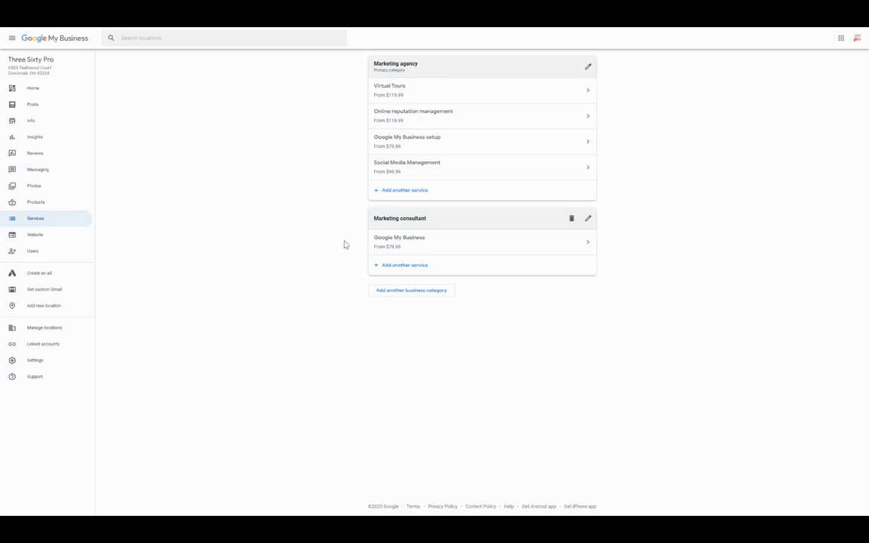
- Preview the Three Sixty Pro business website down to its Updates section
click(42, 240)
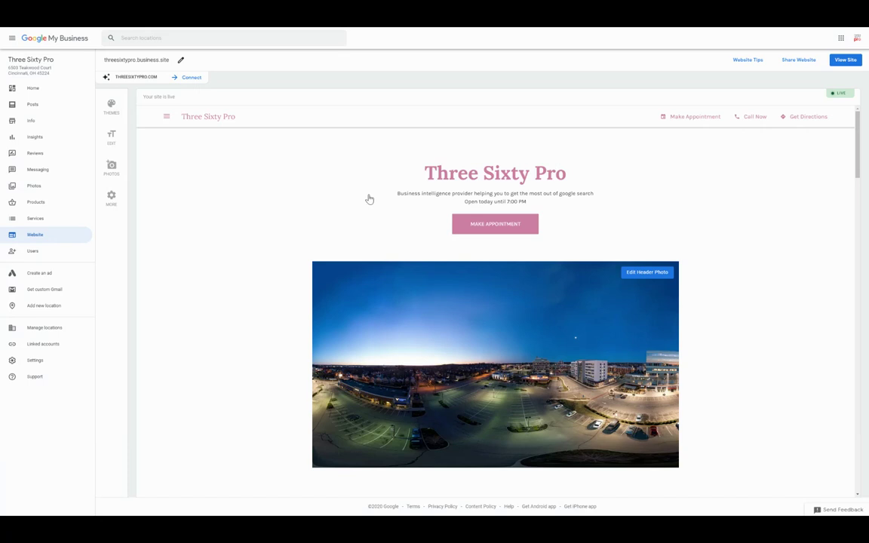
scroll(234, 262, down, 5)
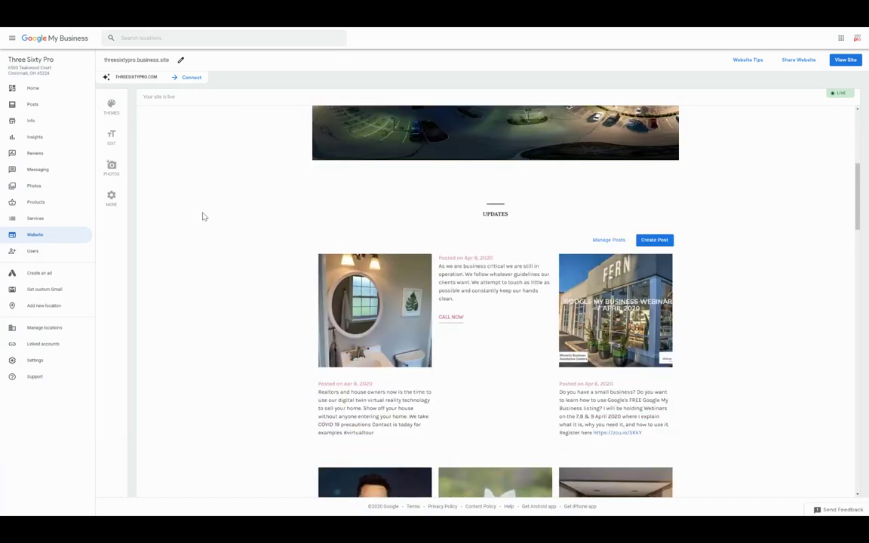
scroll(217, 217, down, 2)
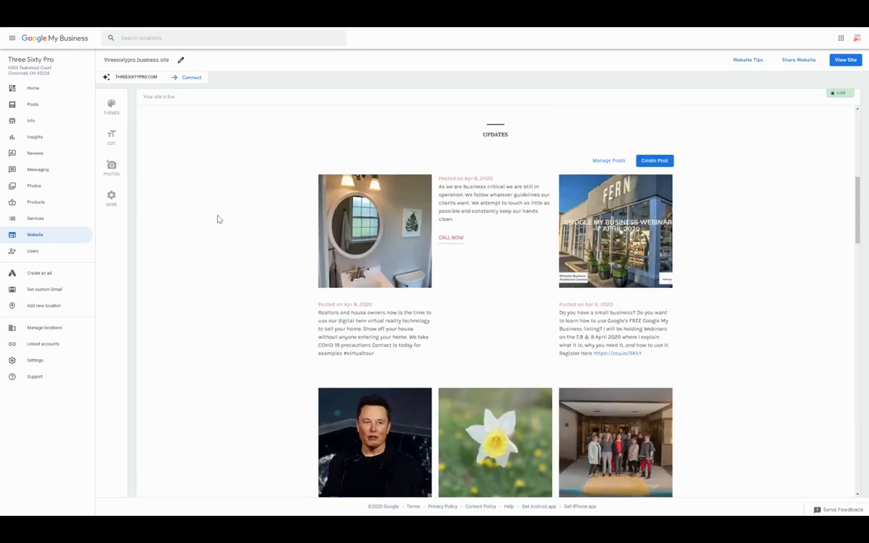
- Look over the rest of the website preview, from the update posts through the testimonials and gallery to the Contact Us section
scroll(242, 237, down, 6)
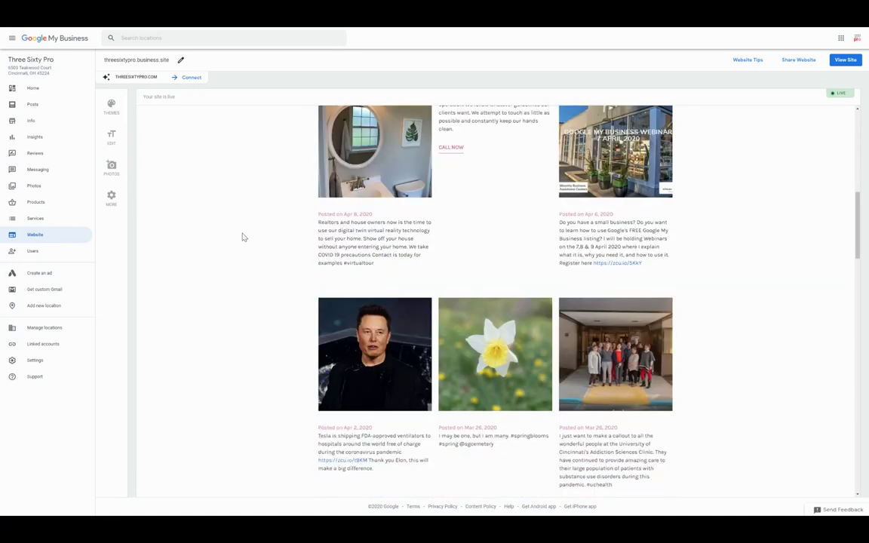
scroll(237, 282, down, 3)
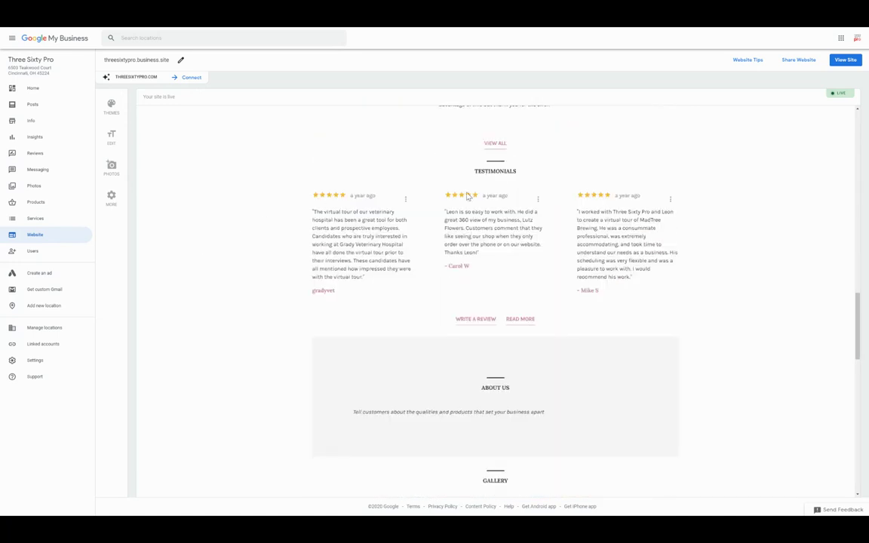
scroll(296, 386, down, 8)
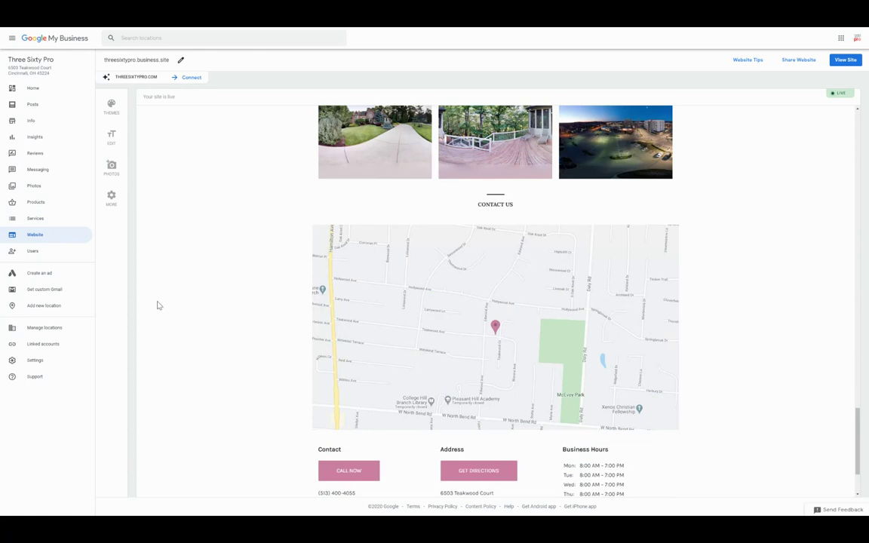
- View the list of managed business locations, and return to the Three Sixty Pro website page
click(53, 329)
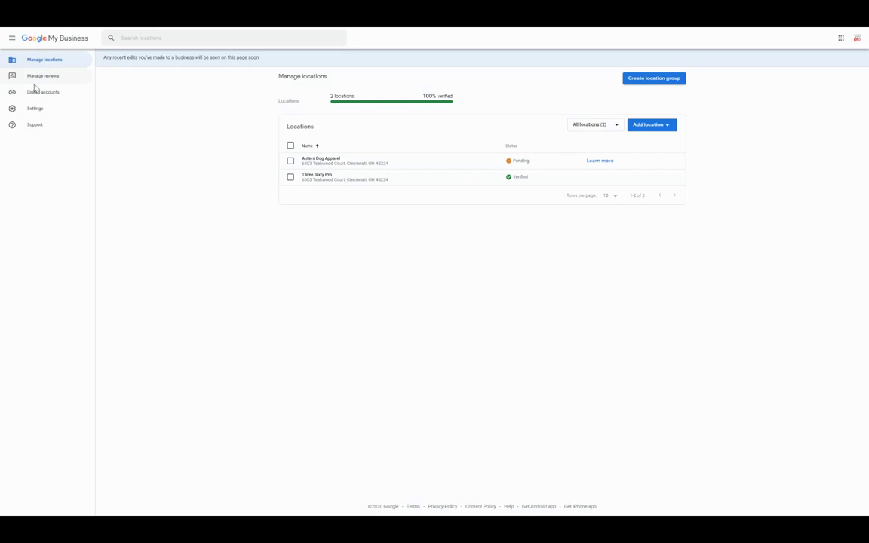
mouse_move(570, 31)
click(434, 51)
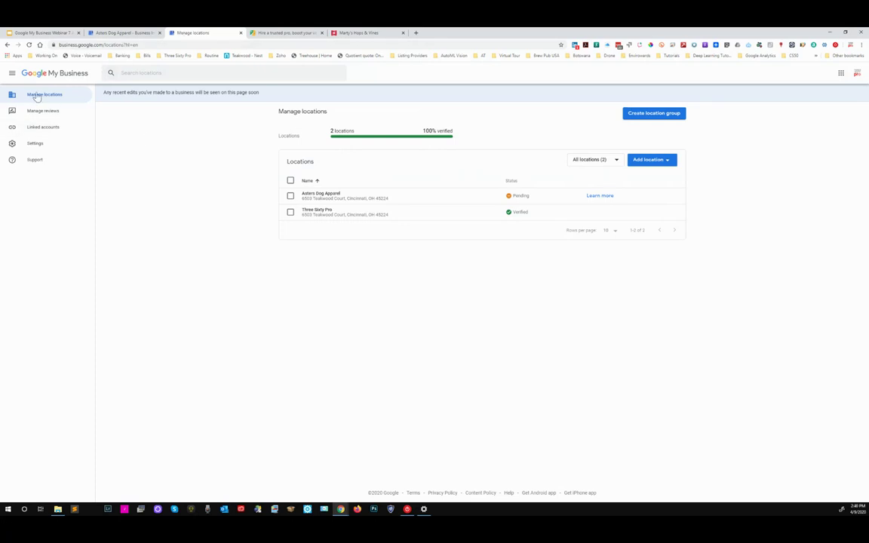
click(8, 45)
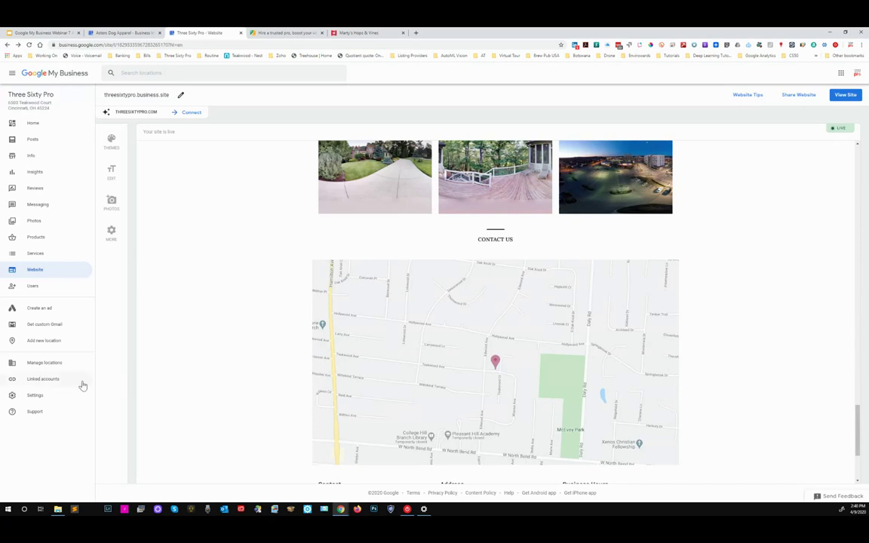
- Review the account's email notification settings, and view the support help down to its contact and feedback options
click(35, 395)
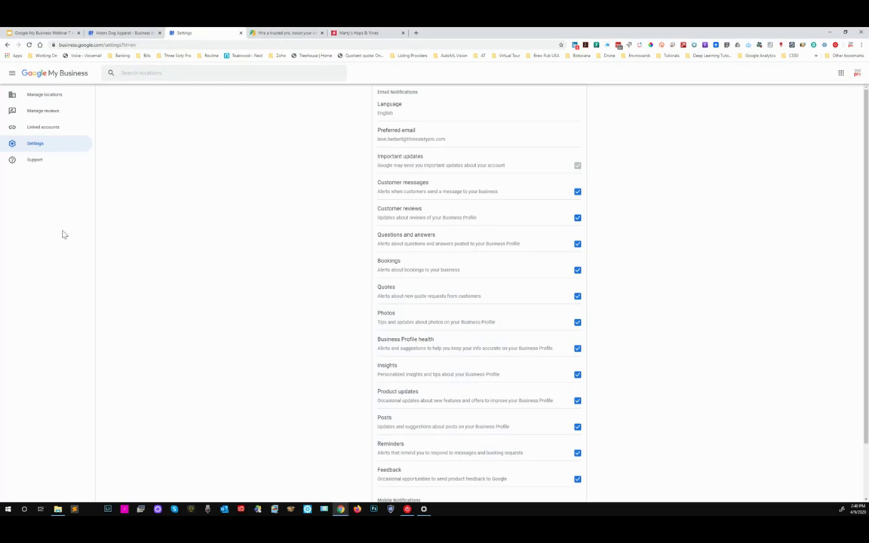
click(32, 161)
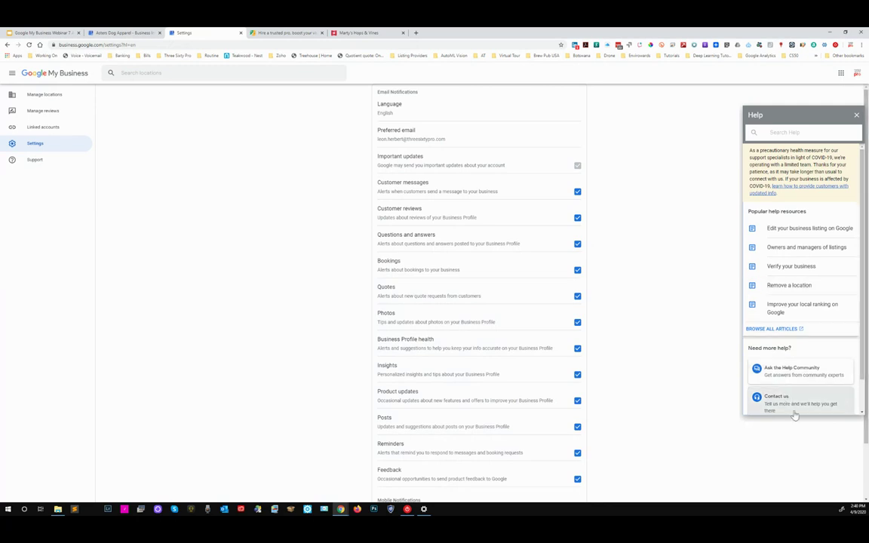
scroll(788, 398, down, 1)
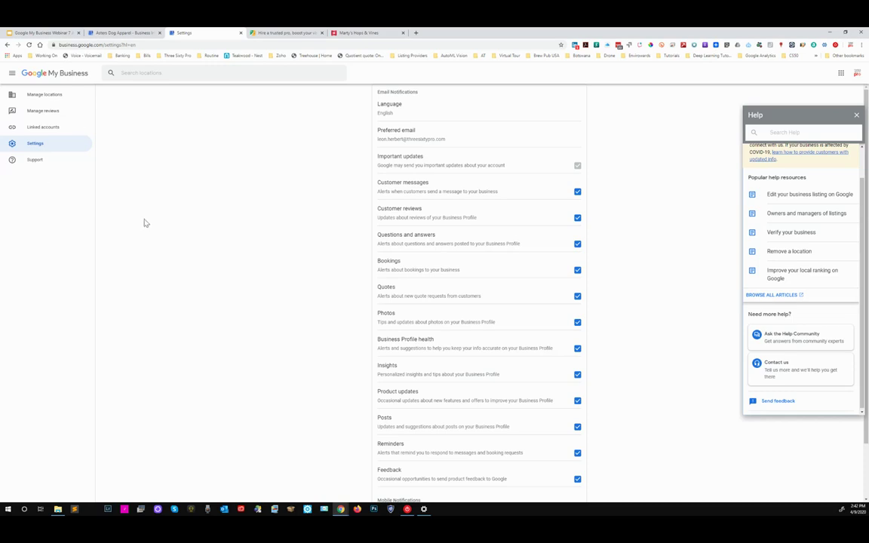
- Switch to the Google Street View trusted pros page and browse its directory of professionals in the United States
click(283, 34)
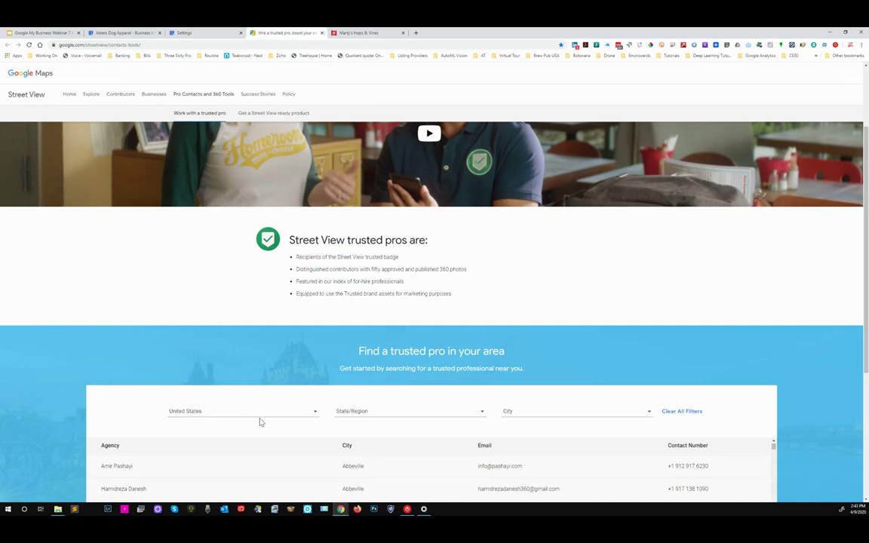
scroll(217, 411, down, 2)
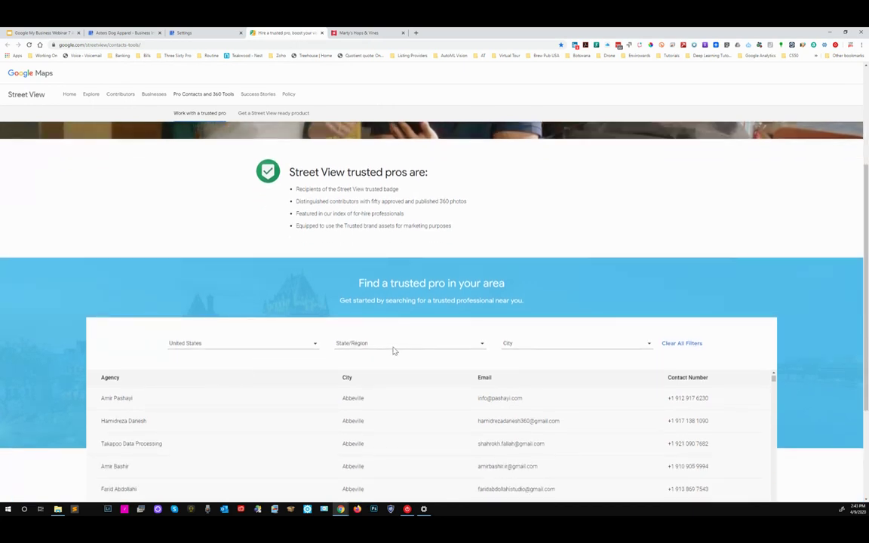
scroll(157, 405, down, 3)
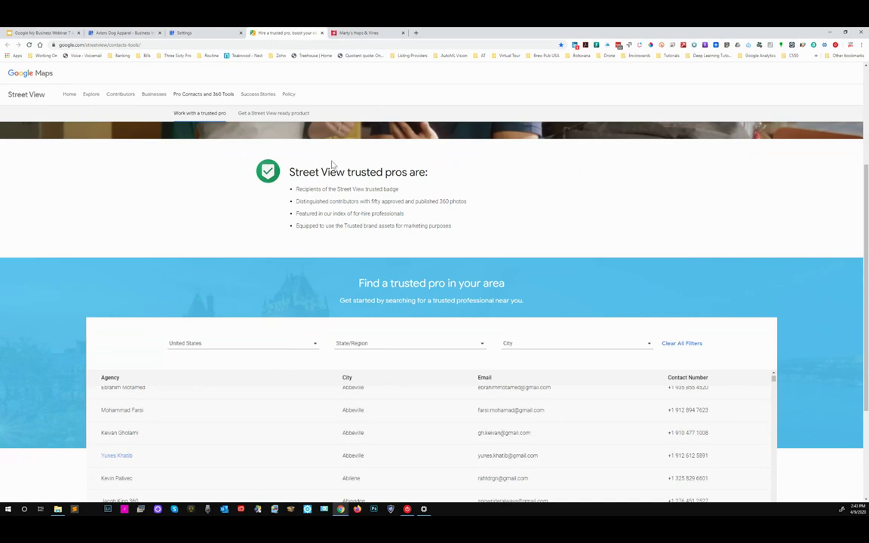
- Switch to the Marty's Hops & Vines Matterport tour and look around the bar, dining tables and front windows
click(365, 33)
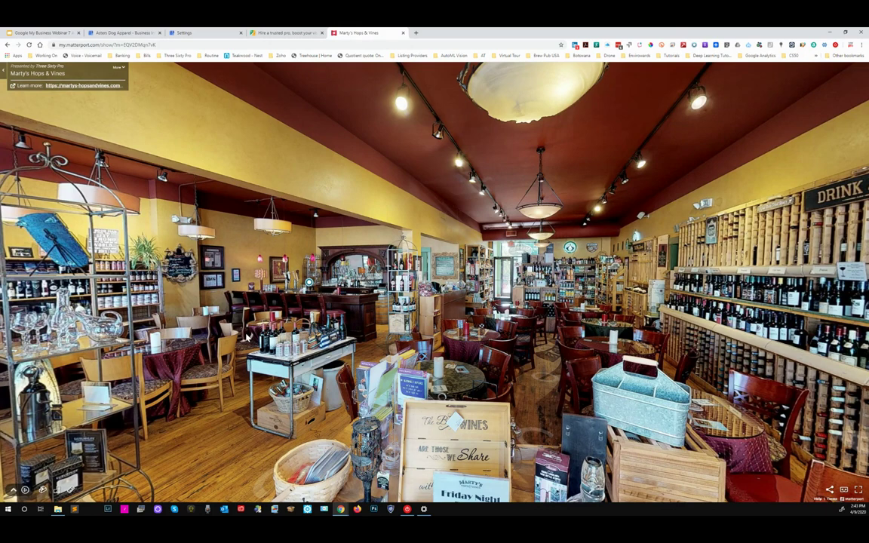
drag(273, 330, 234, 365)
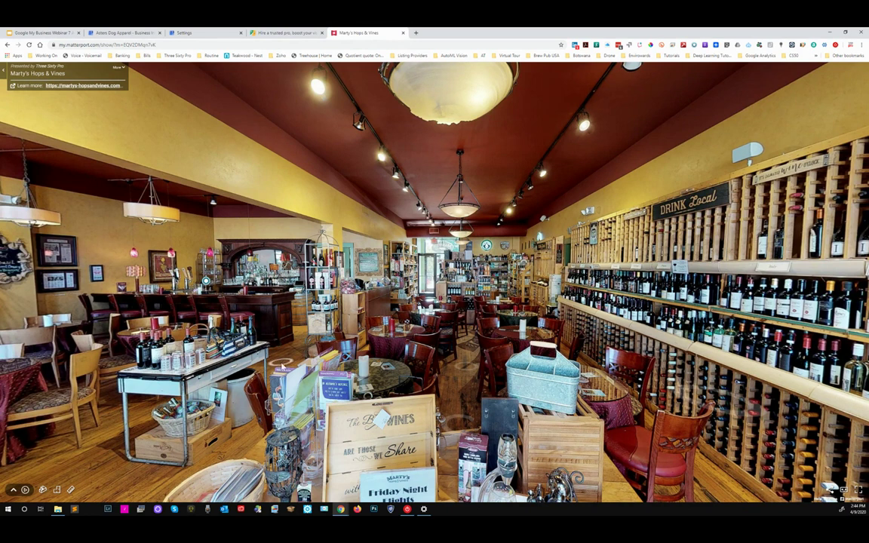
click(282, 366)
click(474, 411)
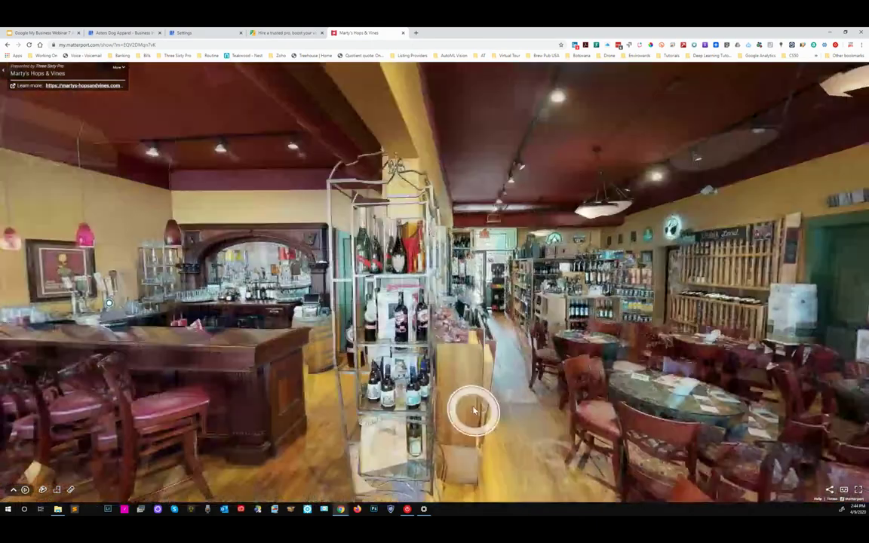
drag(473, 411, 258, 358)
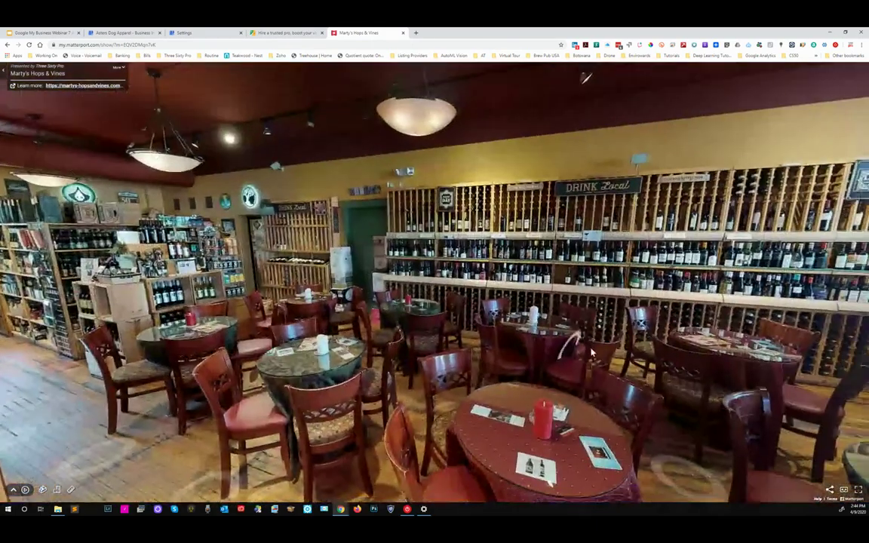
drag(403, 348, 211, 350)
drag(514, 318, 204, 377)
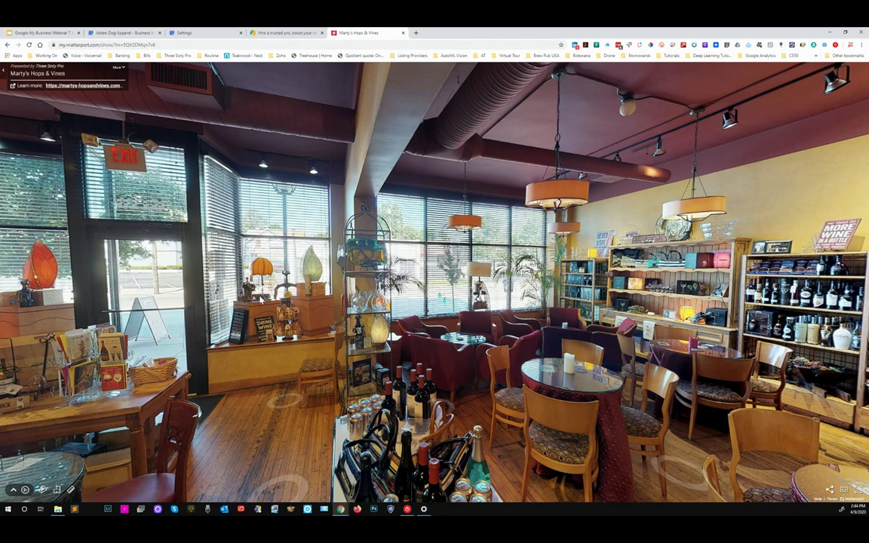
- Turn past the wine wall in the virtual tour, and move through the dining area to view the service counter
drag(262, 299, 381, 300)
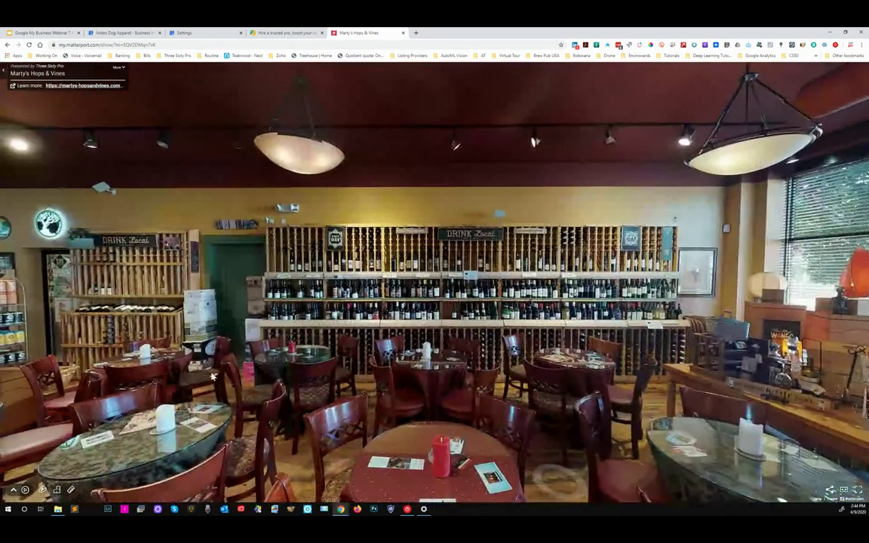
click(214, 376)
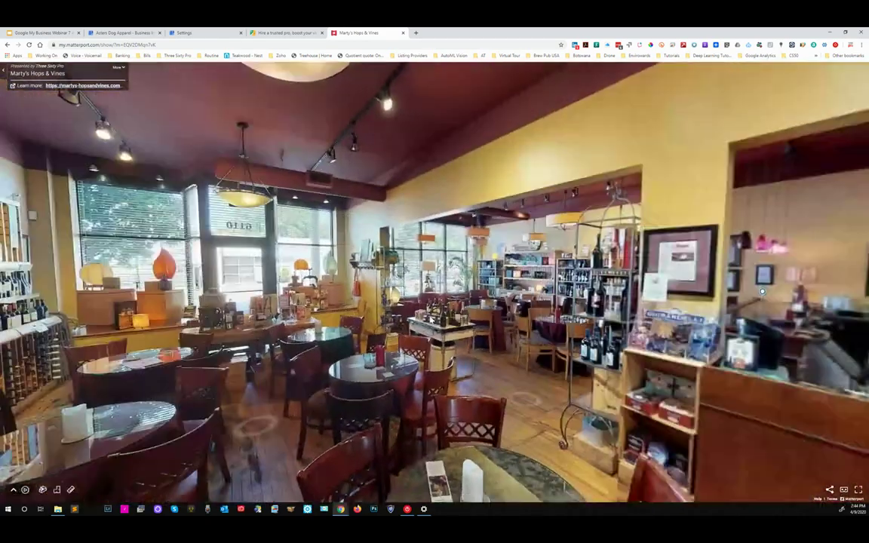
click(762, 291)
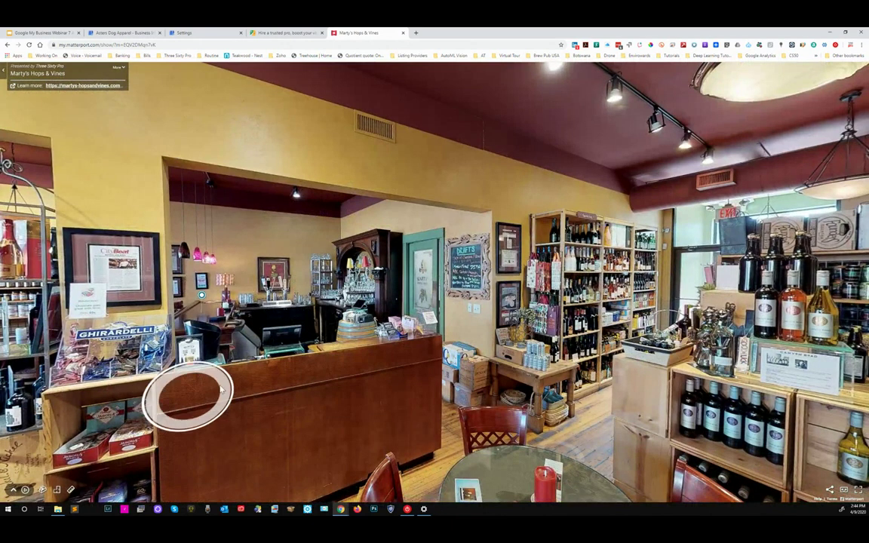
click(169, 313)
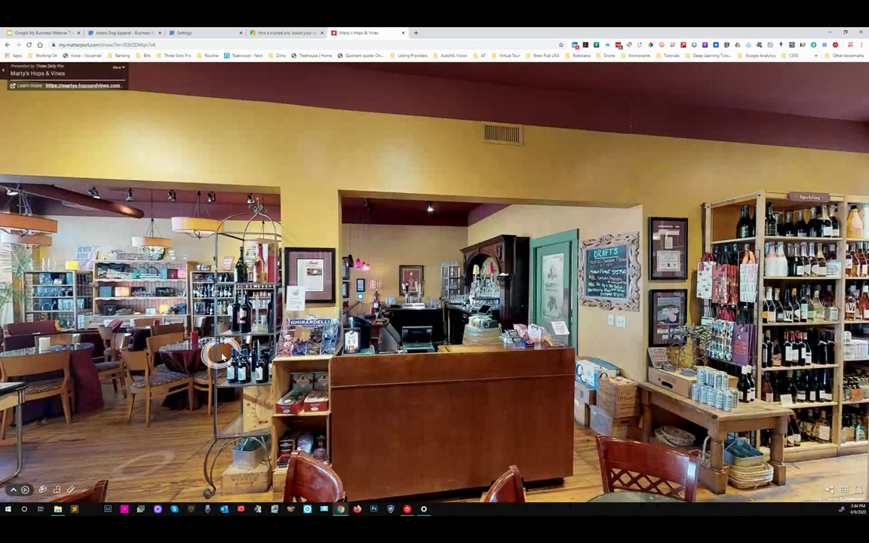